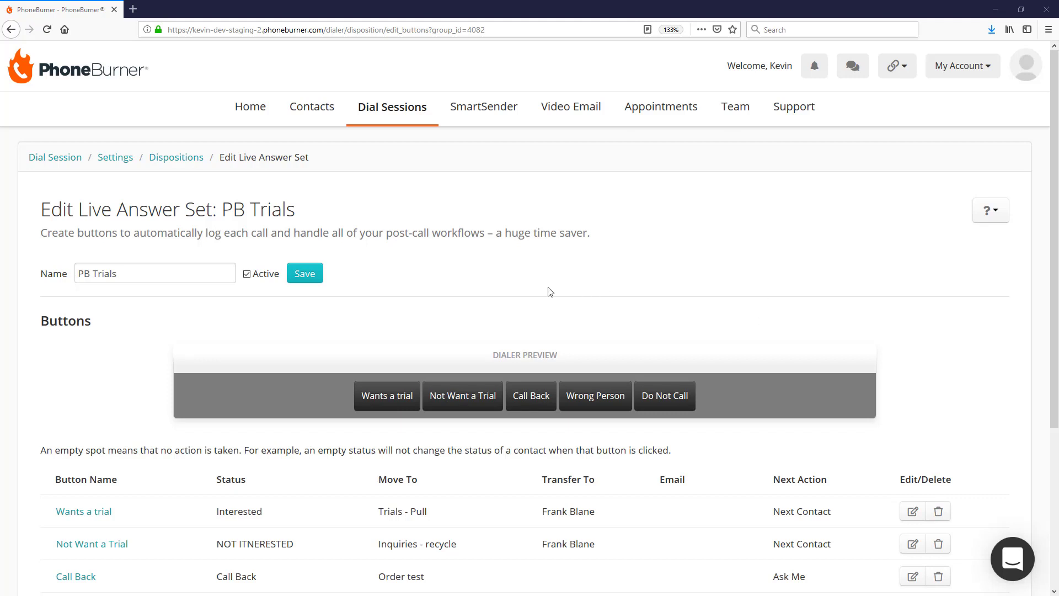
Open the Wants a trial button's edit page and review its Interested status and 'They are interested' note
scroll(88, 193, down, 2)
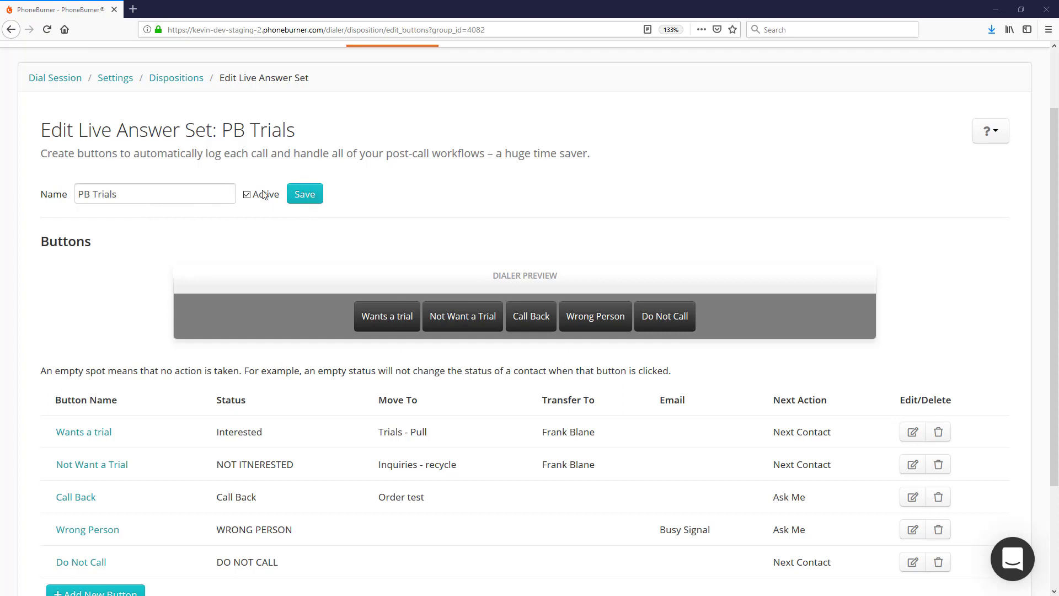
scroll(397, 259, down, 2)
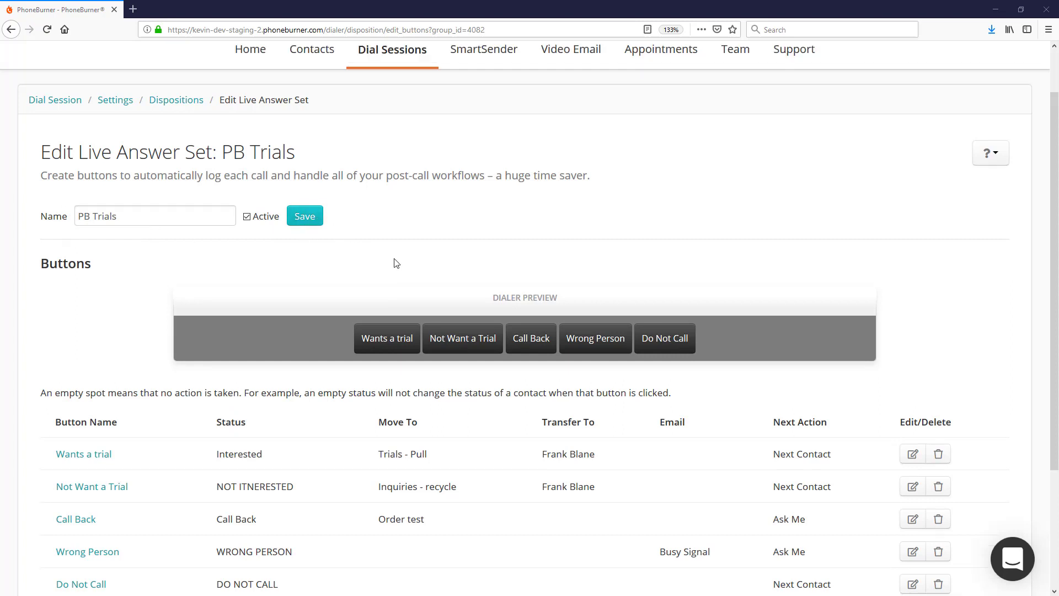
scroll(485, 250, down, 2)
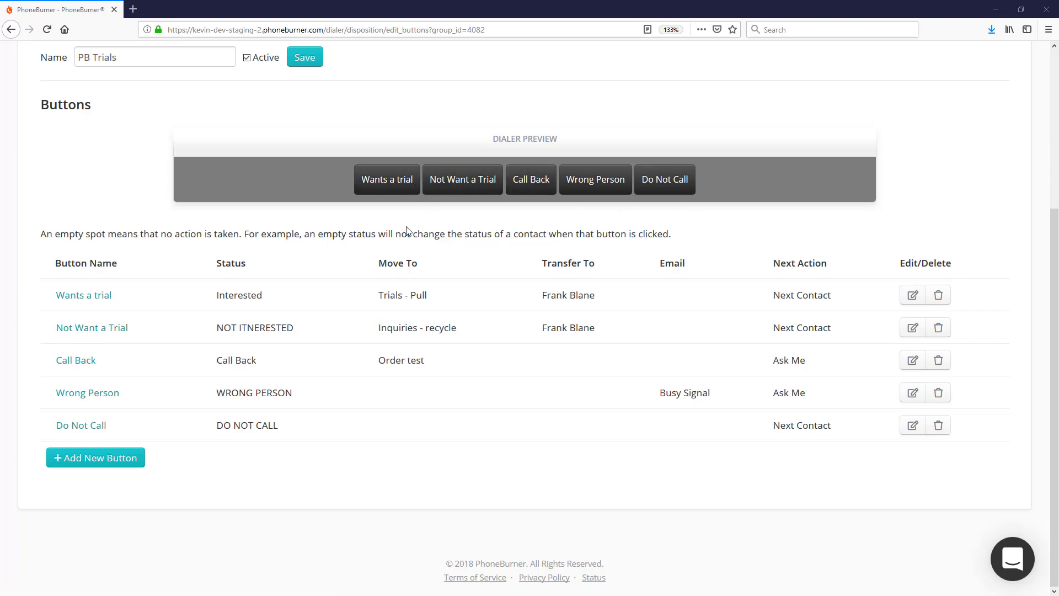
click(387, 186)
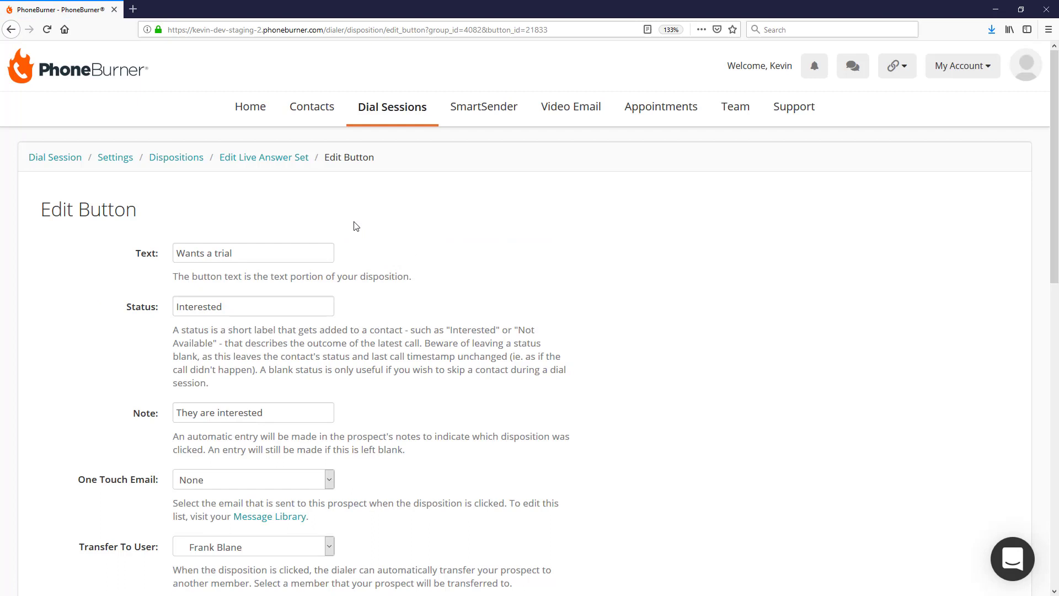
scroll(355, 226, down, 3)
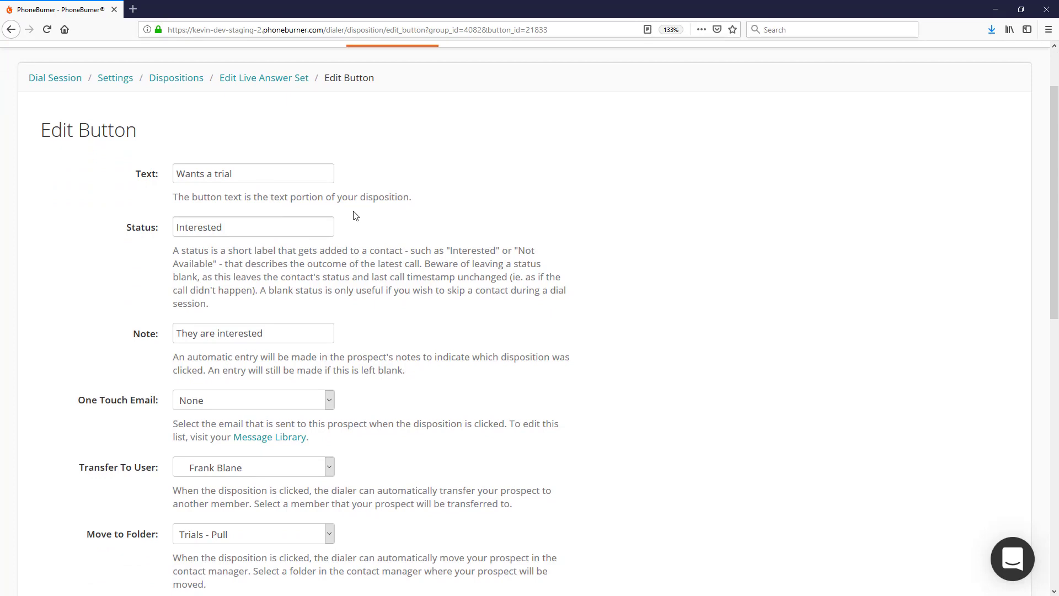
scroll(356, 216, down, 3)
key(Tab)
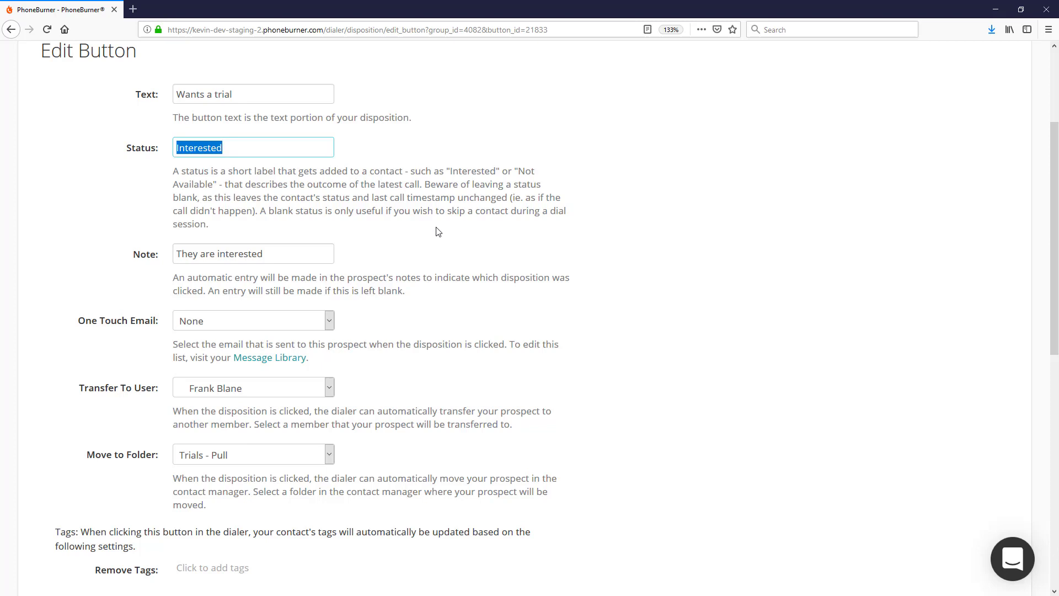
key(Tab)
scroll(432, 263, down, 3)
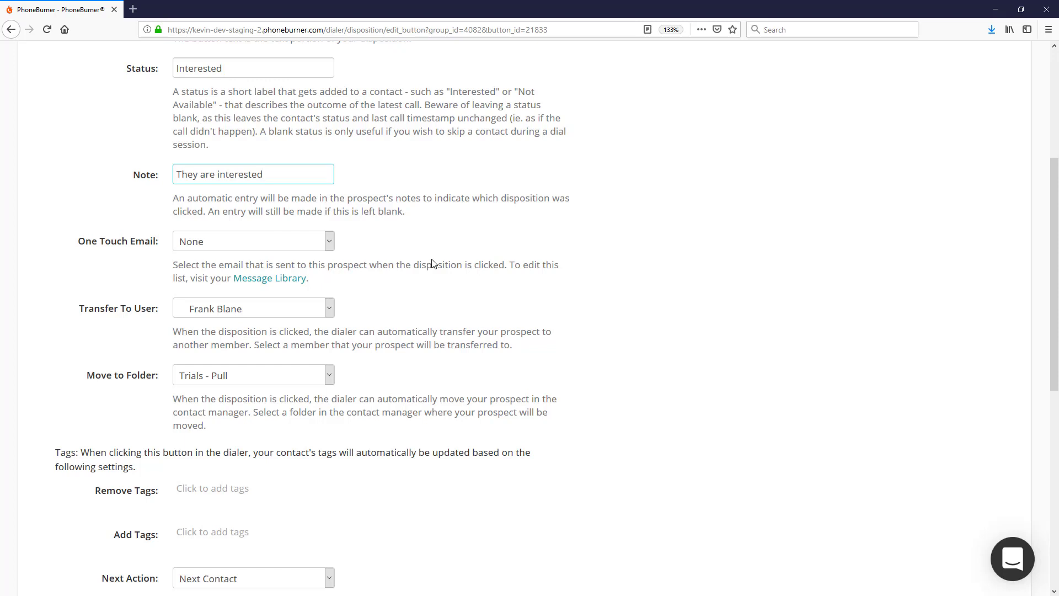
scroll(432, 263, down, 3)
Choose 'Interested' as the button's One Touch Email
click(333, 166)
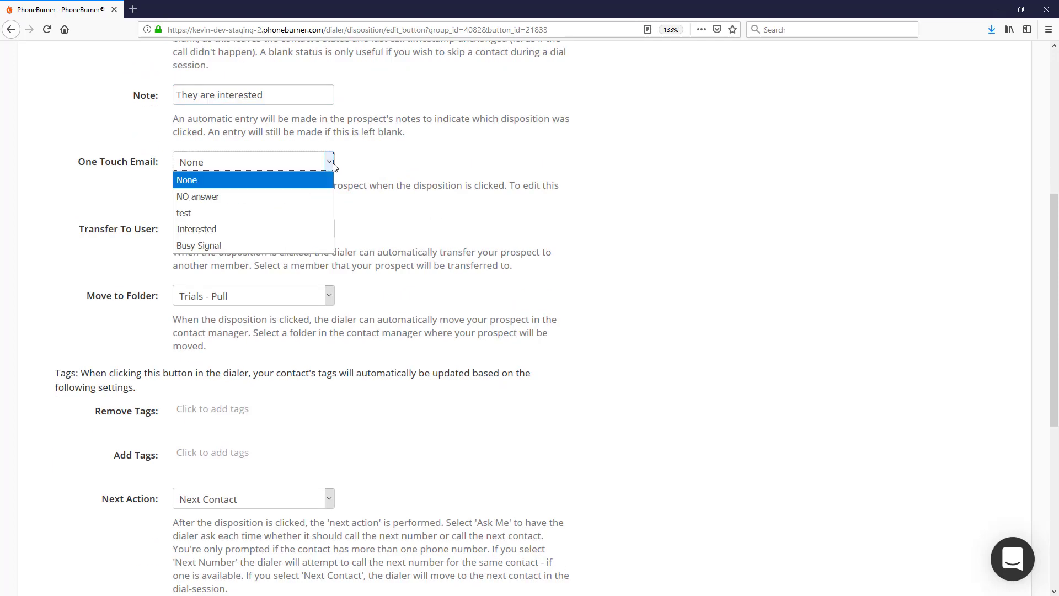
click(211, 230)
click(123, 229)
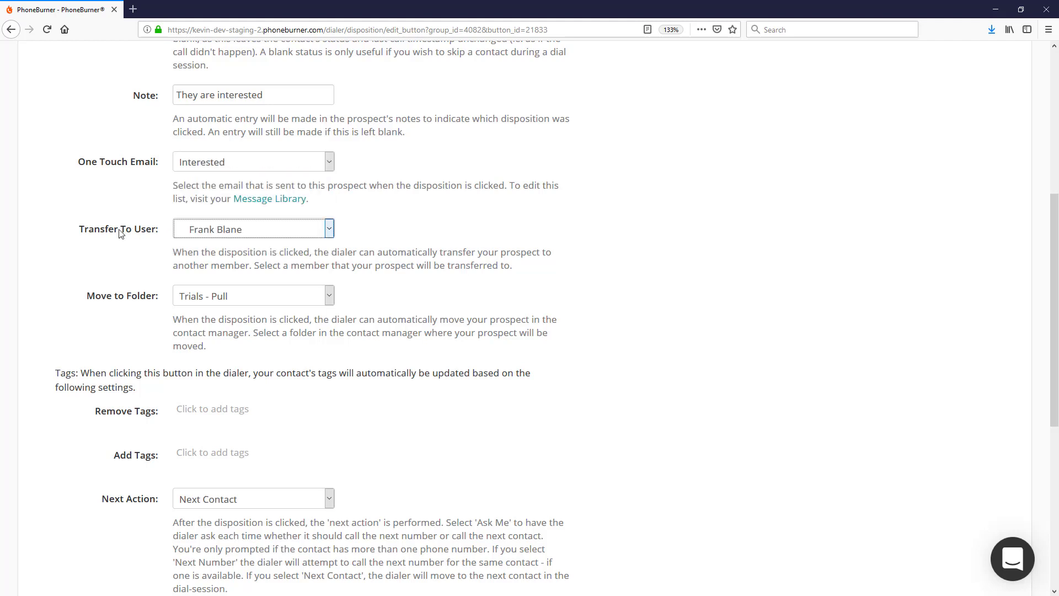
Check the Transfer To User setting and keep Trials - Pull as the Move to Folder destination
click(225, 236)
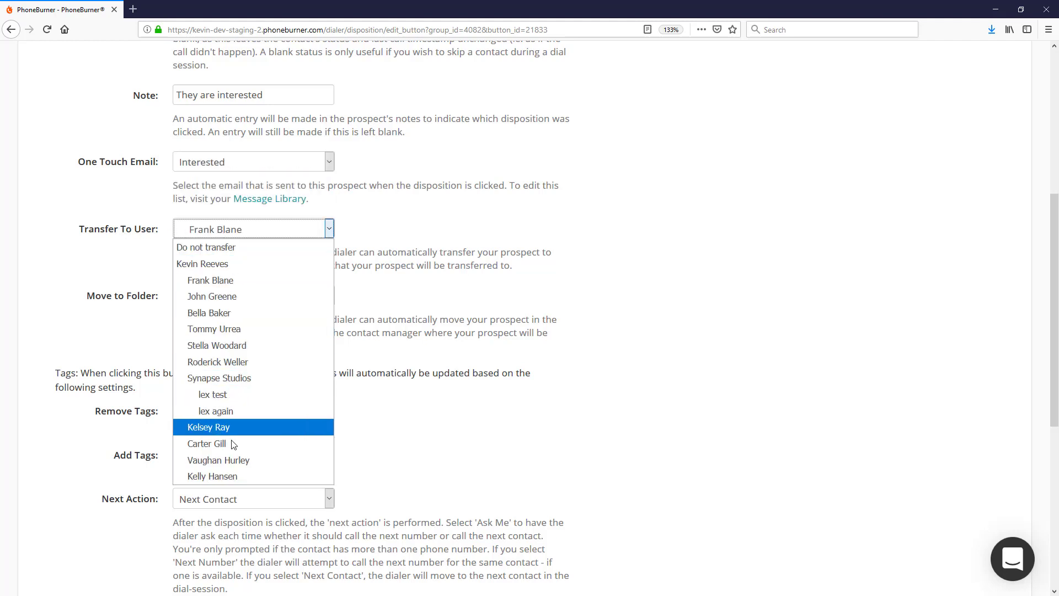
click(349, 286)
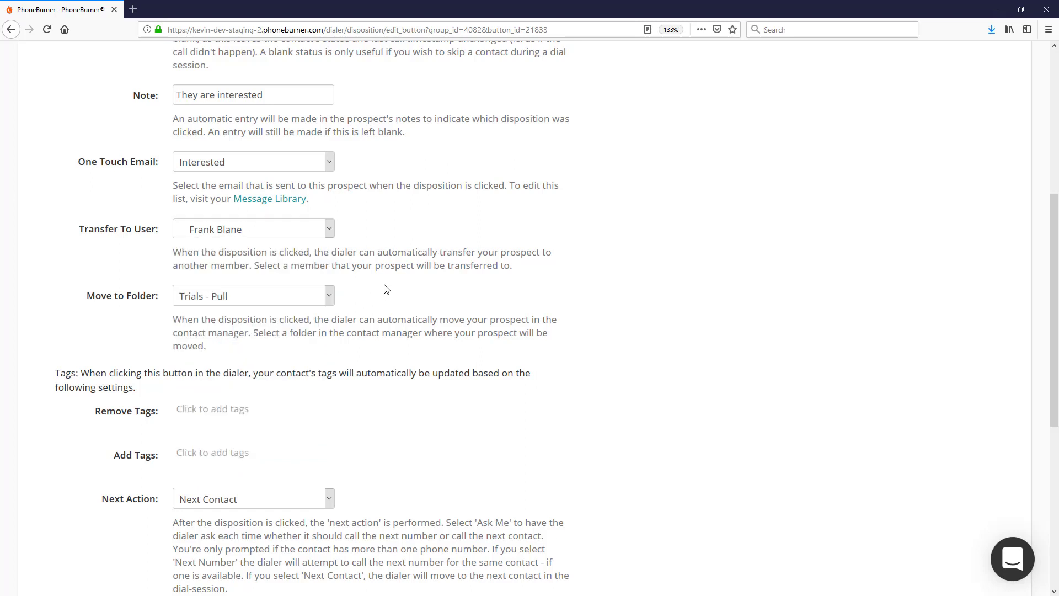
scroll(386, 289, down, 3)
drag(159, 138, 87, 144)
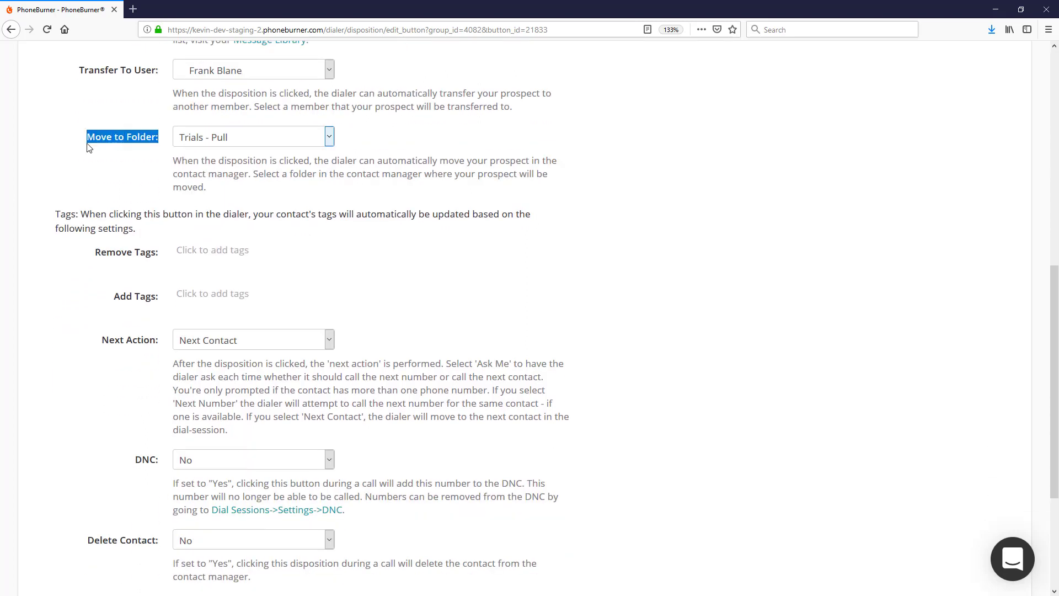
click(207, 142)
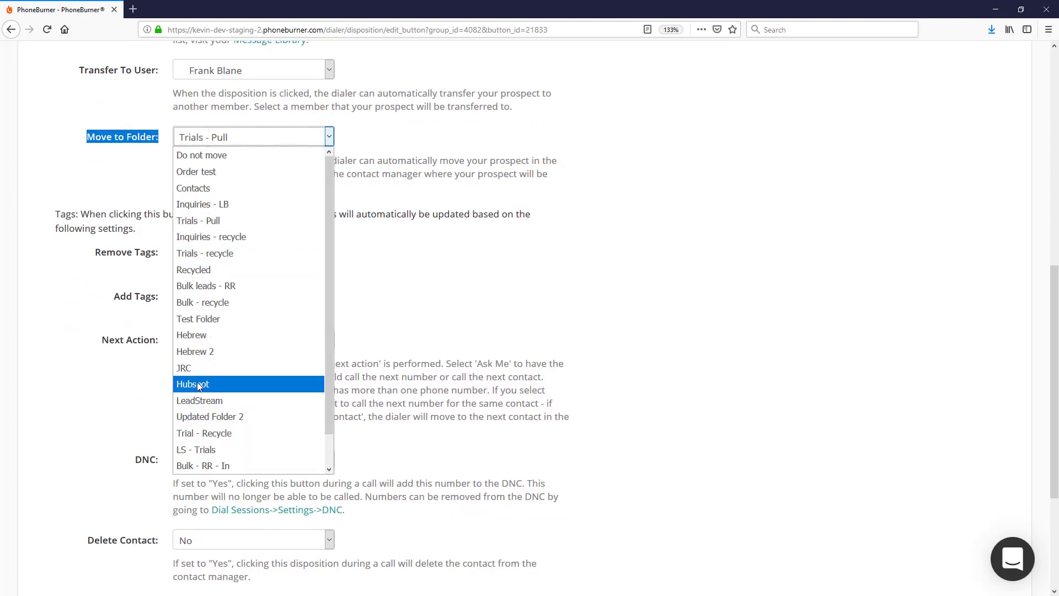
click(409, 209)
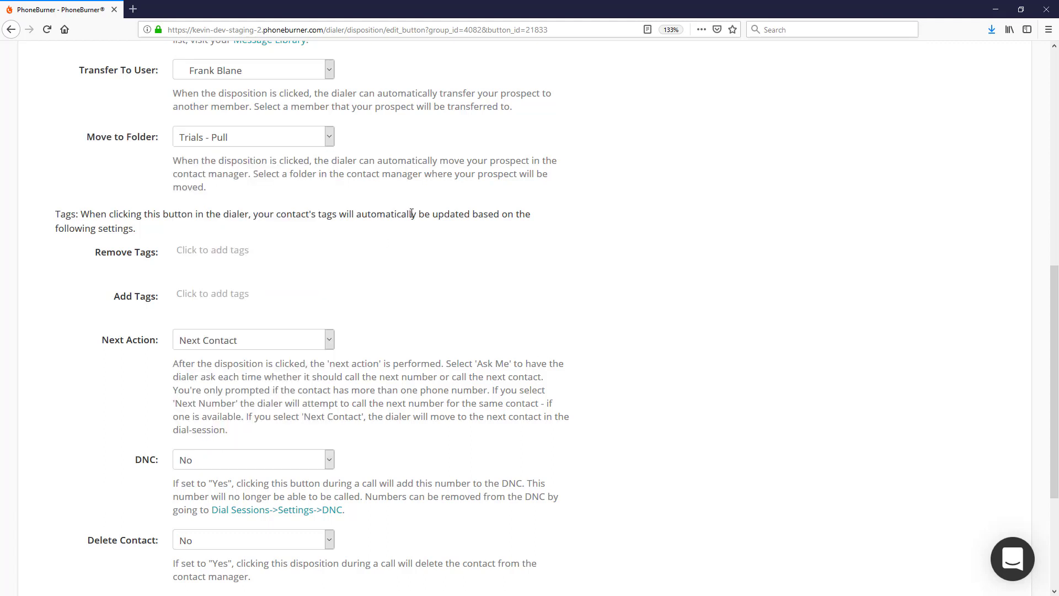
scroll(411, 219, down, 1)
scroll(411, 219, down, 1)
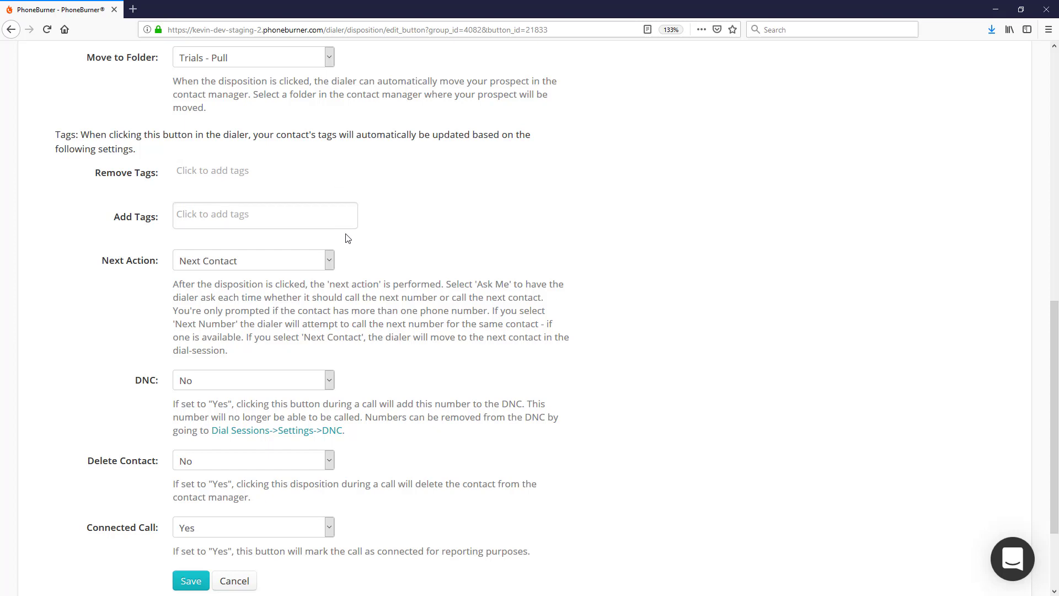
scroll(428, 253, down, 1)
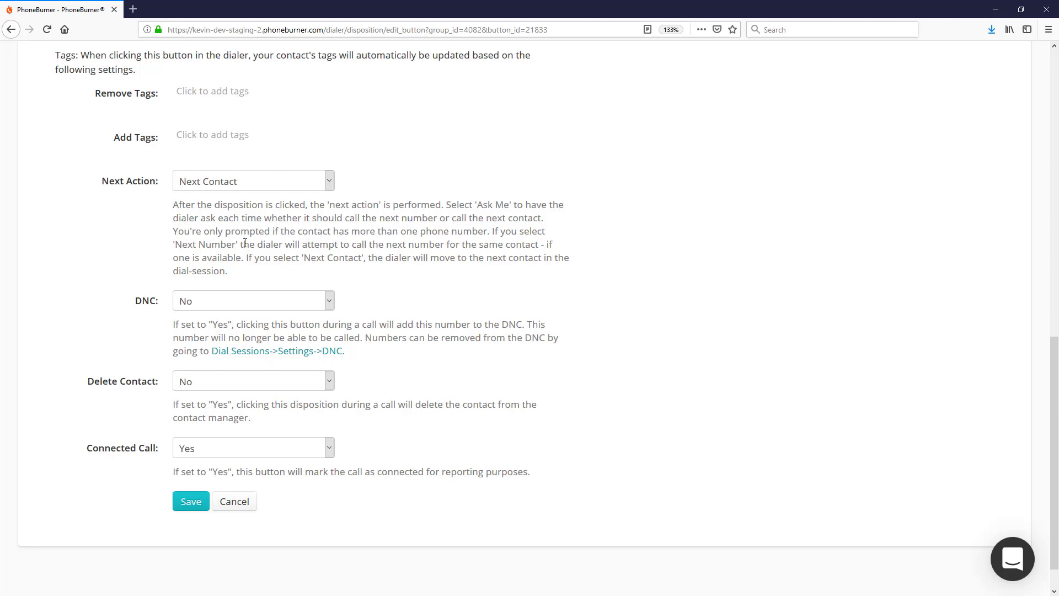
click(330, 182)
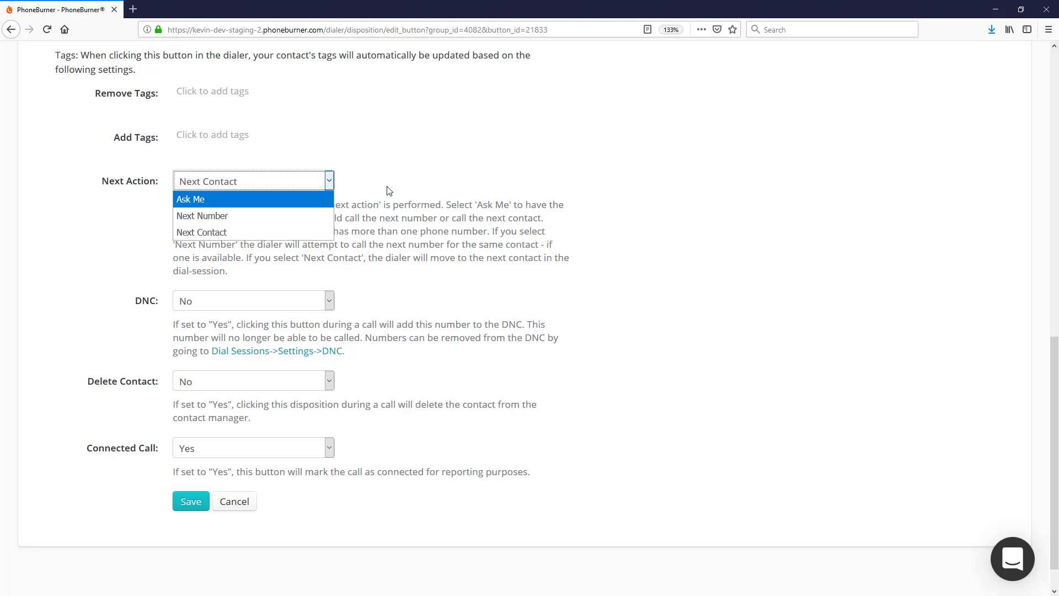
click(406, 185)
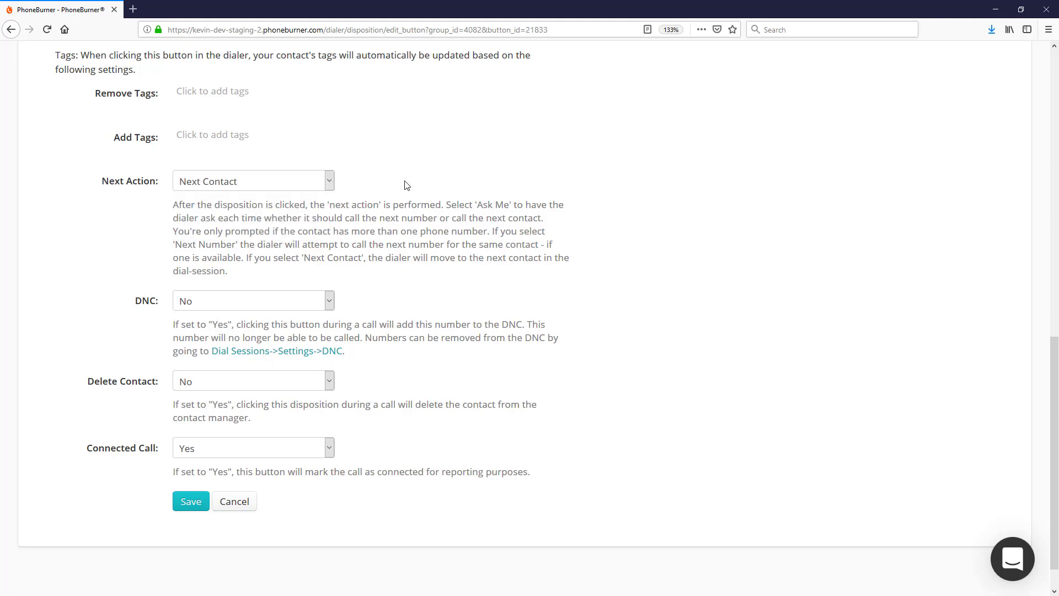
scroll(406, 185, down, 1)
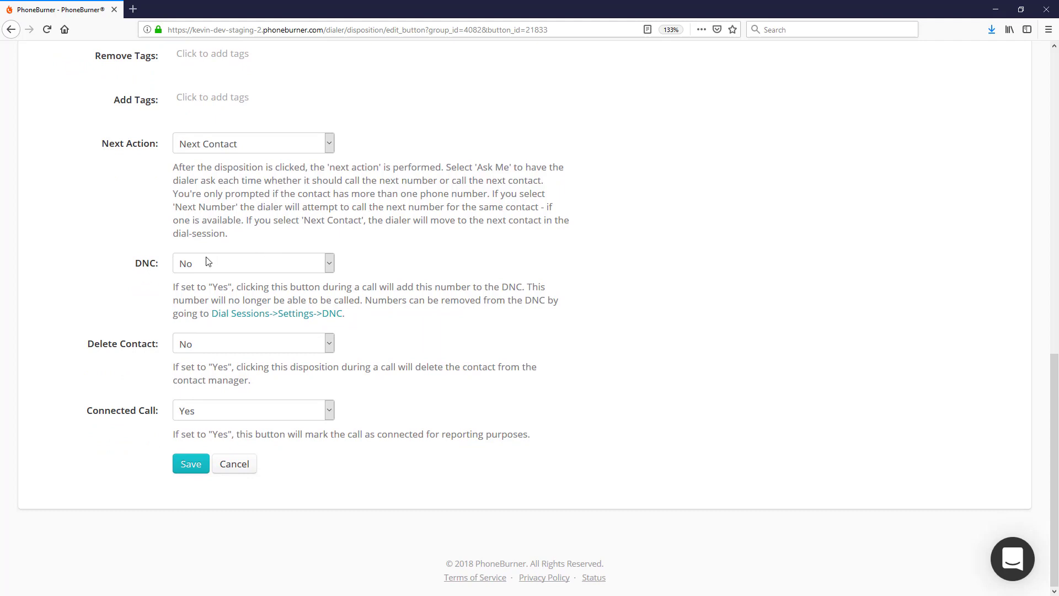
click(328, 269)
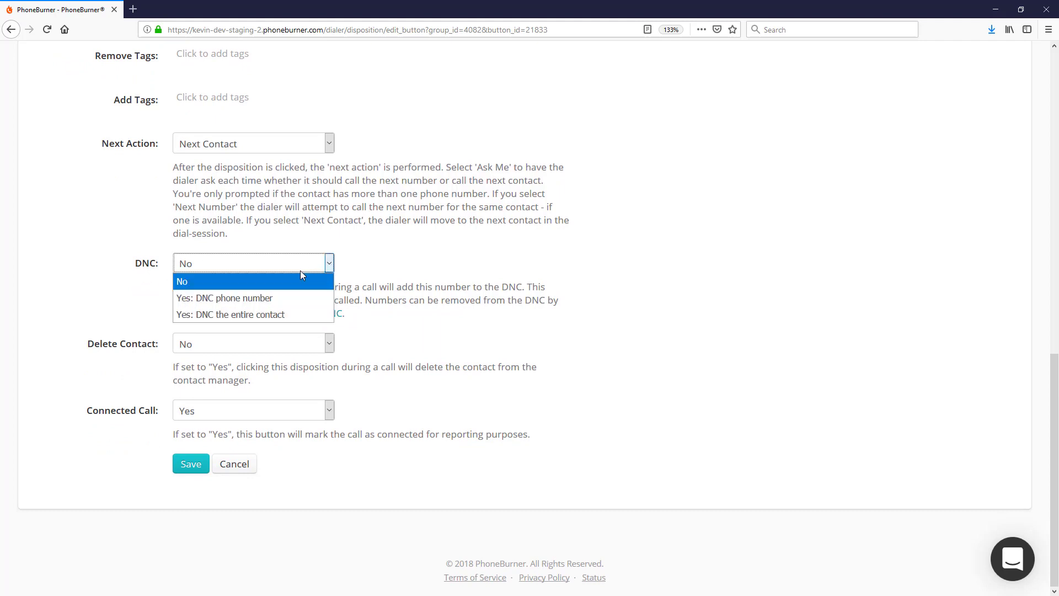
click(192, 282)
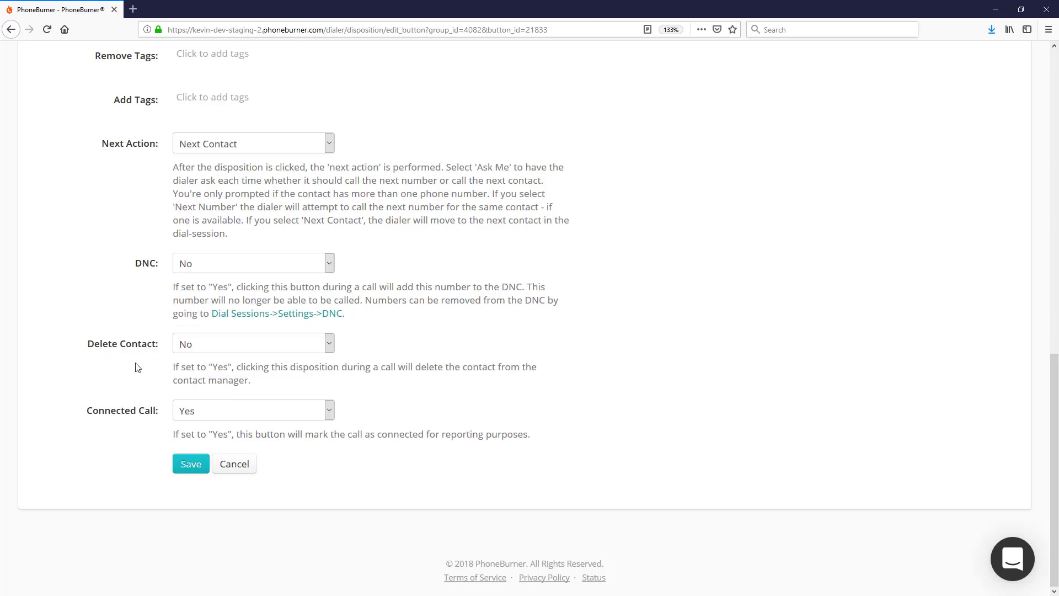
click(329, 344)
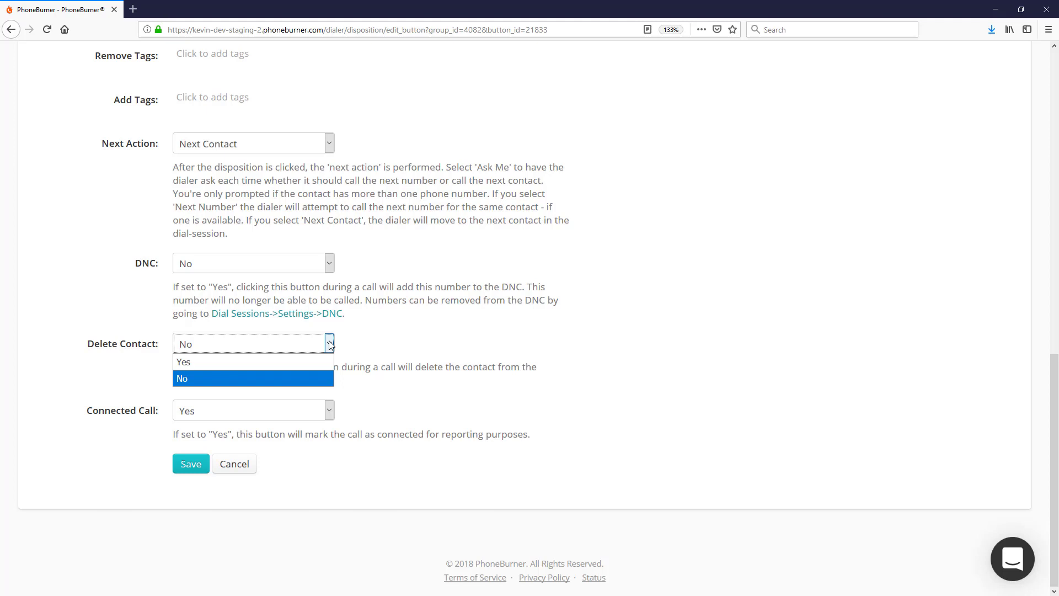
click(444, 346)
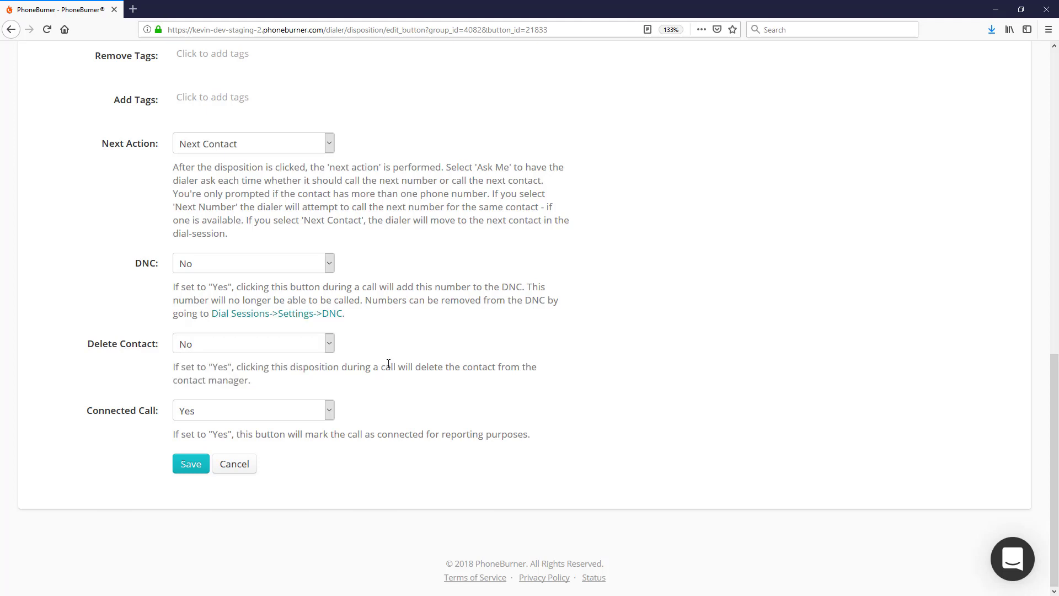
click(332, 417)
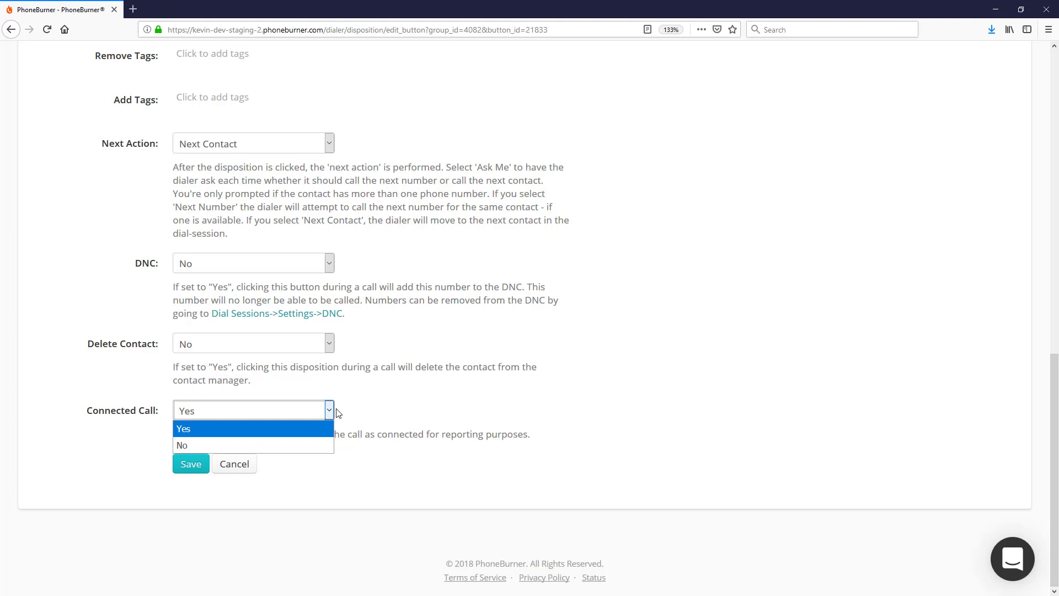
Keep Connected Call set to Yes and save the Wants a trial button settings
click(398, 396)
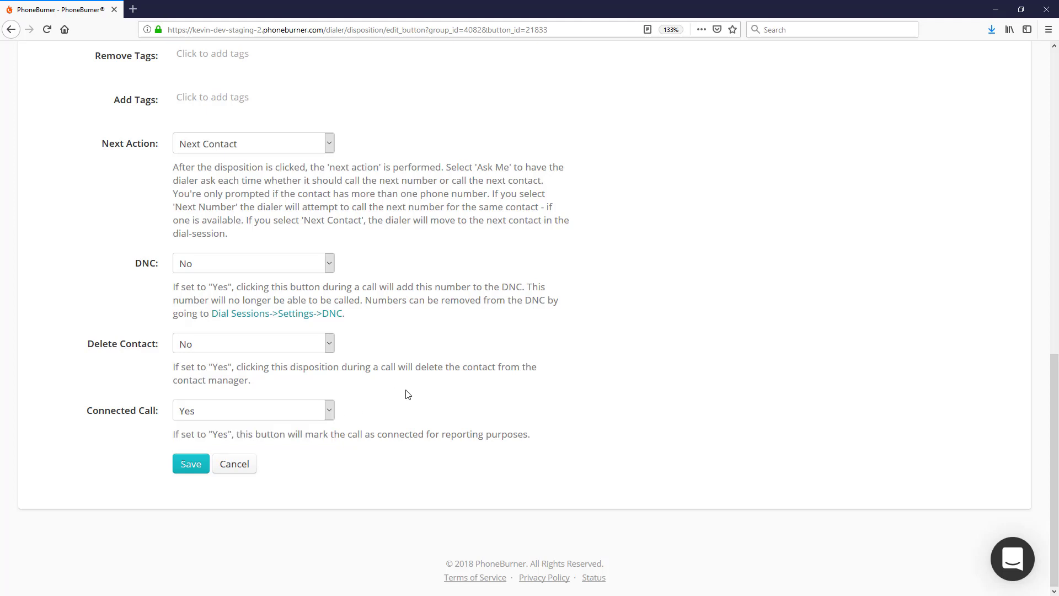
click(188, 470)
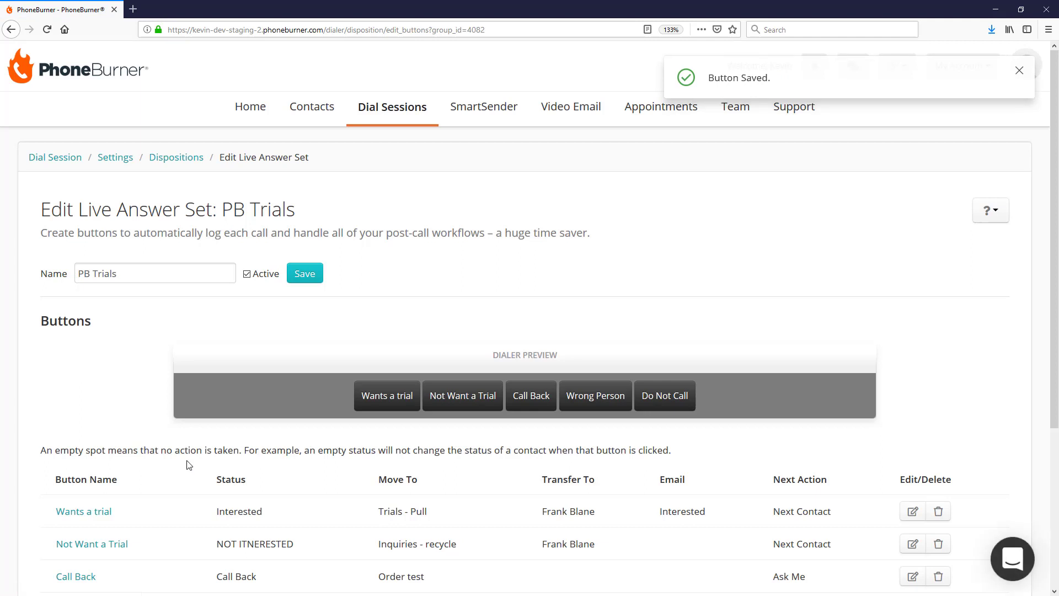
scroll(189, 463, down, 3)
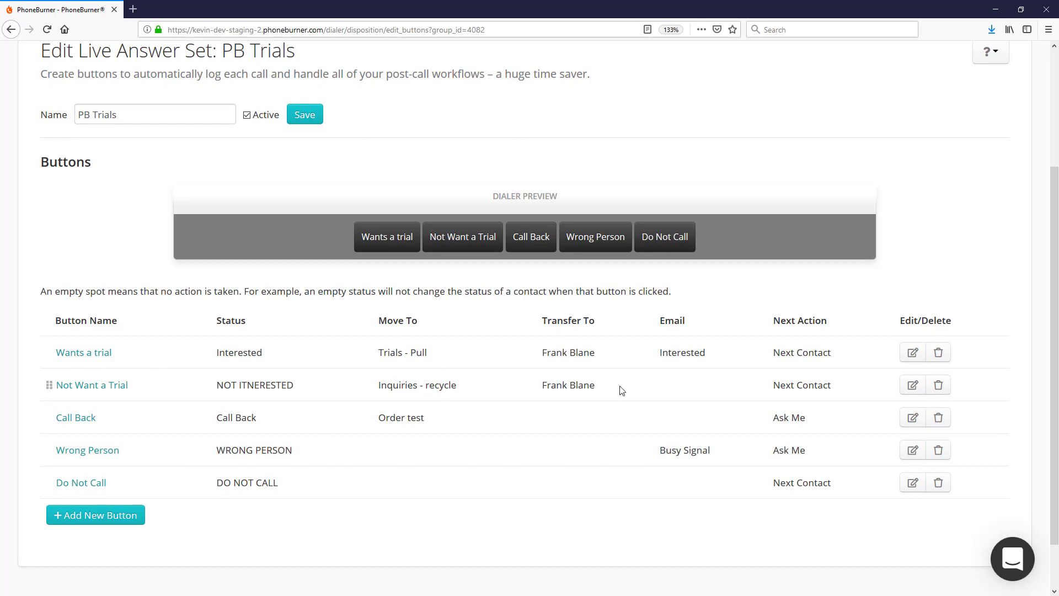
scroll(622, 390, down, 1)
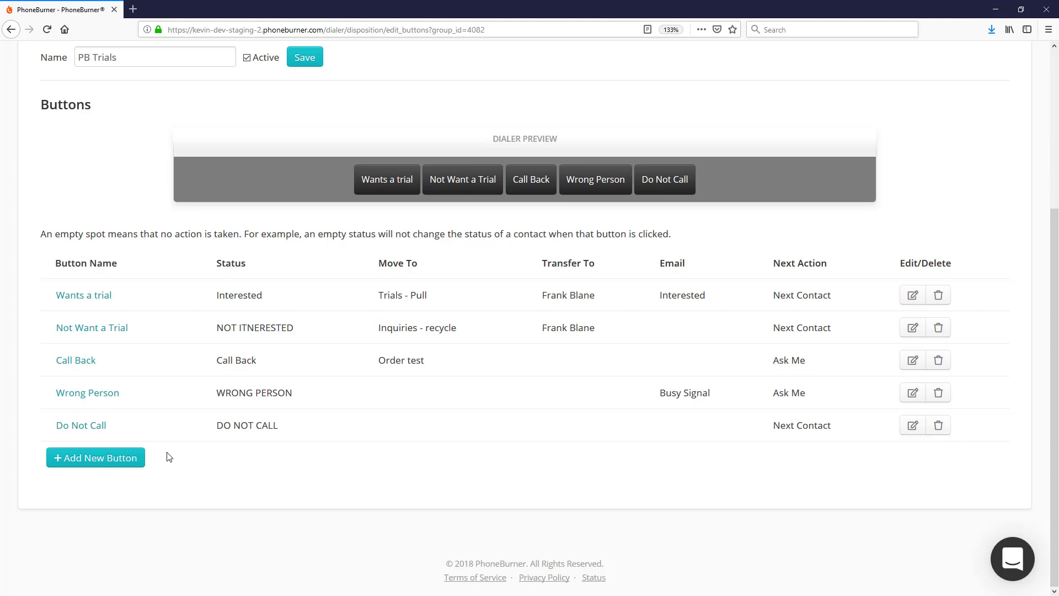
Drag Do Not Call up to third place below Not Want a Trial, then reload the page
drag(47, 425, 49, 361)
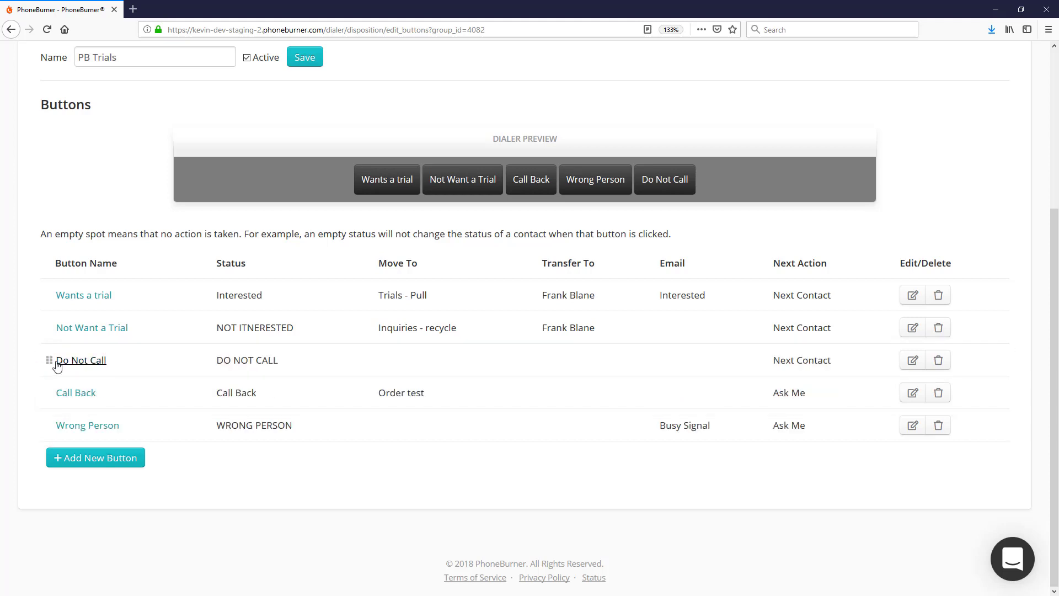
click(46, 30)
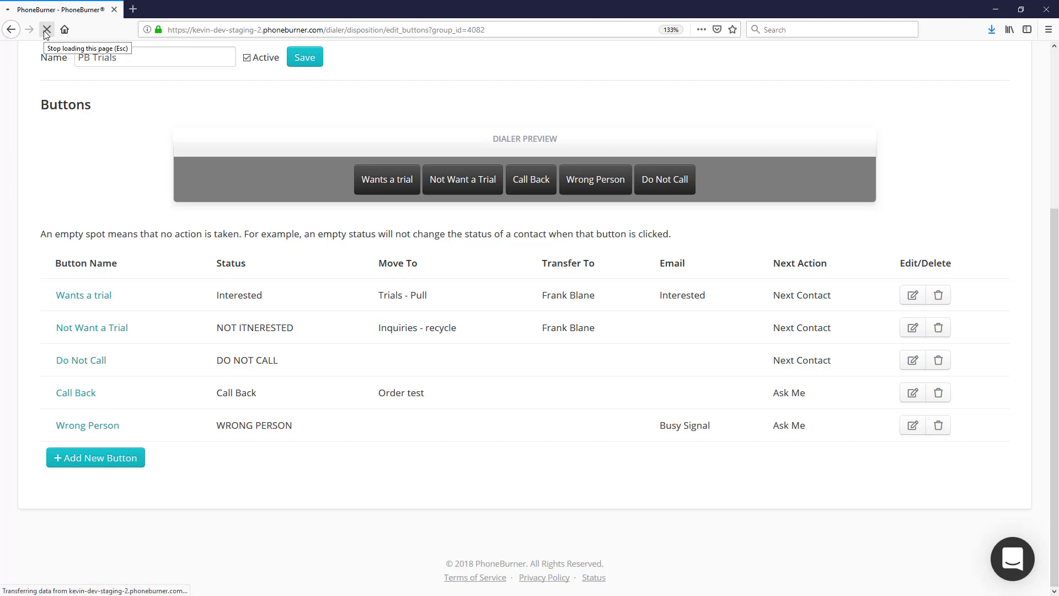